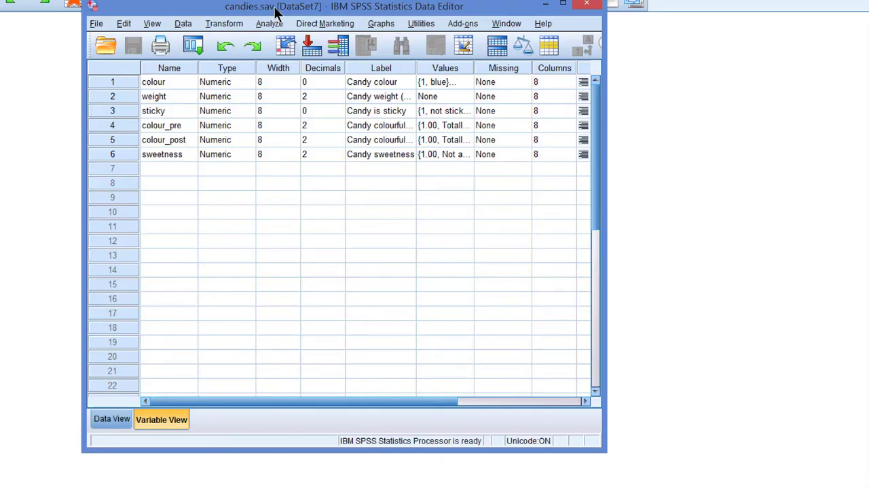
Open the Analyze menu for the candies.sav data
left_click(269, 25)
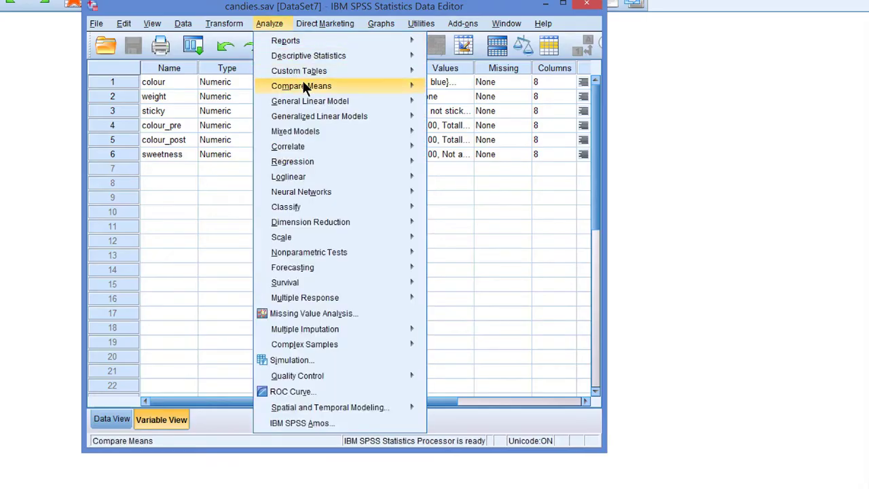
Open the One-Sample T Test and check its Options showing a 95% confidence interval
mouse_move(303, 87)
left_click(451, 110)
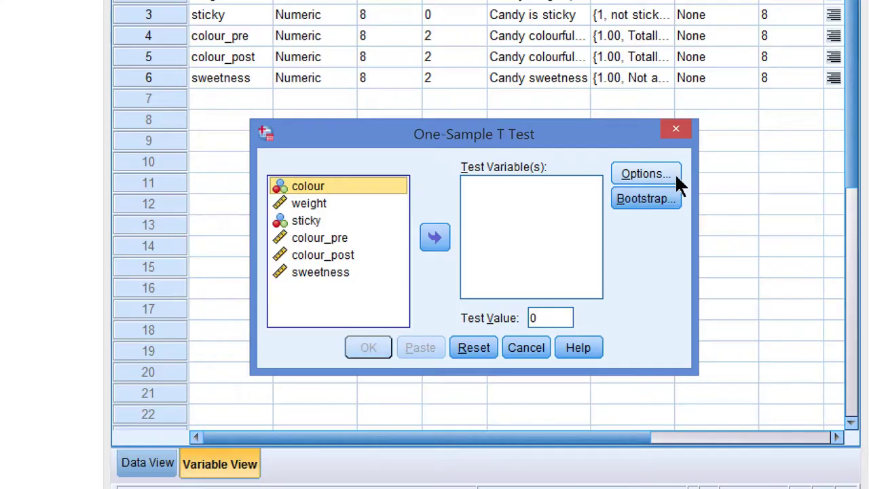
left_click(656, 174)
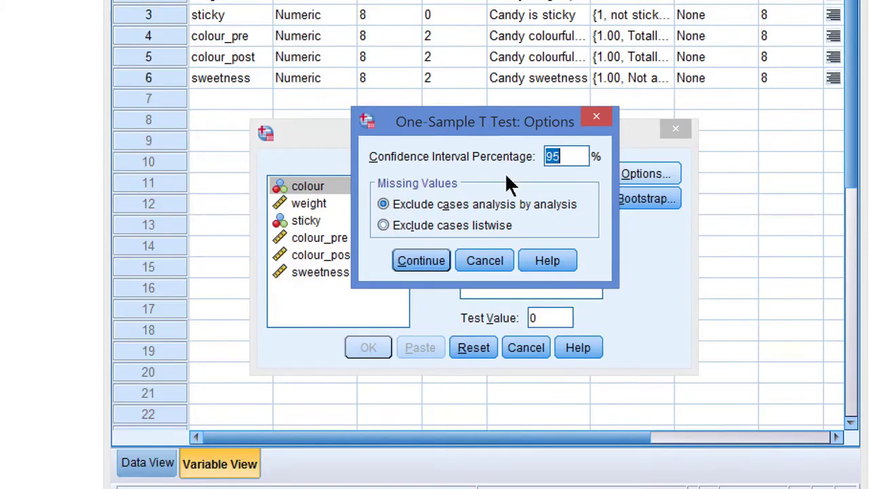
key("Return")
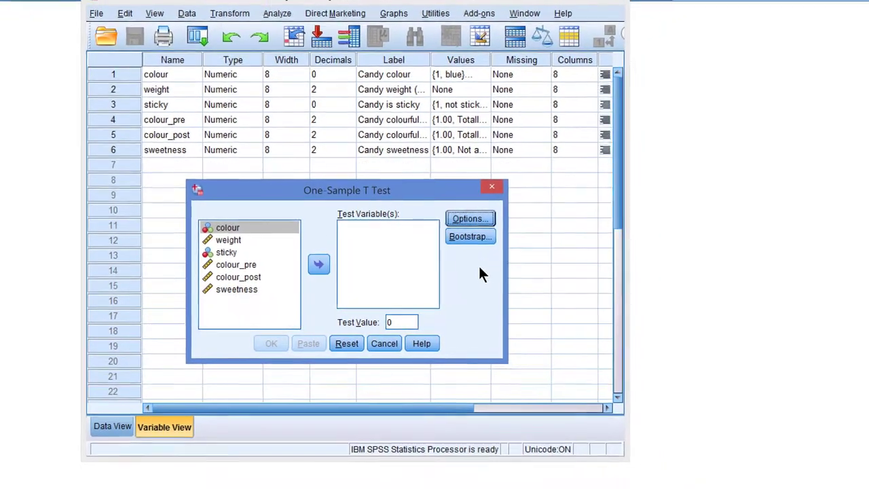
Cancel the One-Sample T Test and start a One-Way ANOVA from Compare Means
left_click(476, 195)
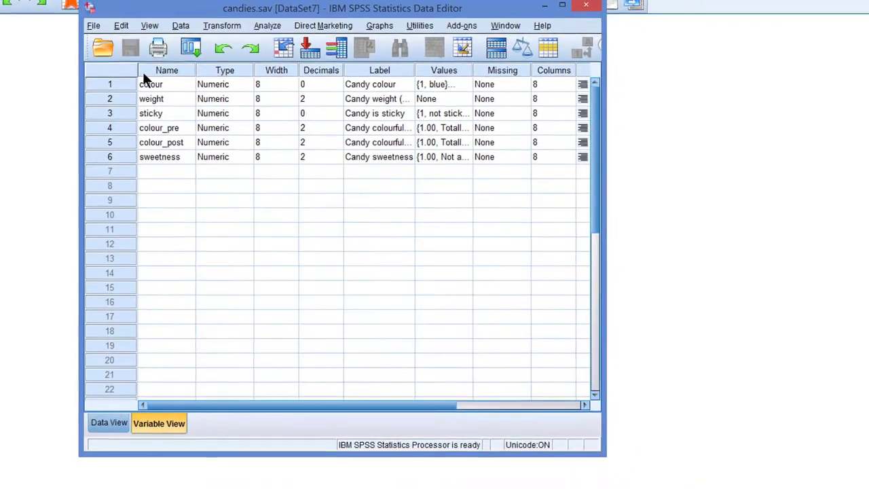
left_click(268, 24)
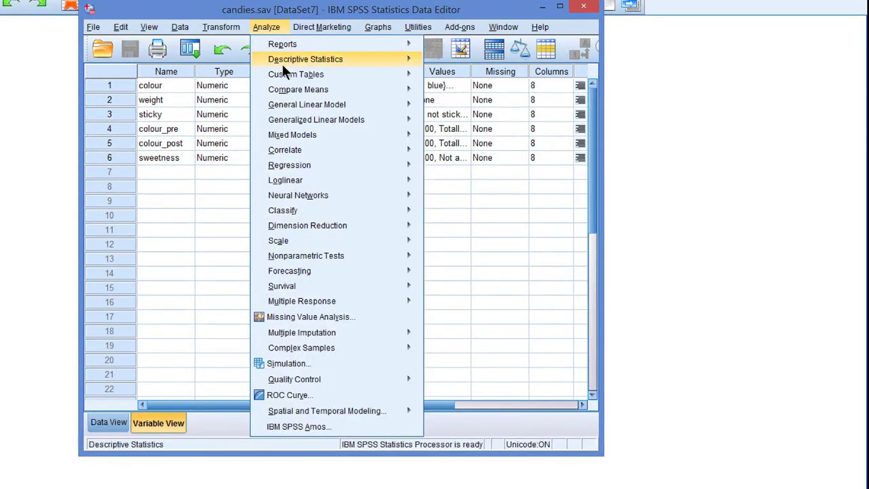
mouse_move(284, 74)
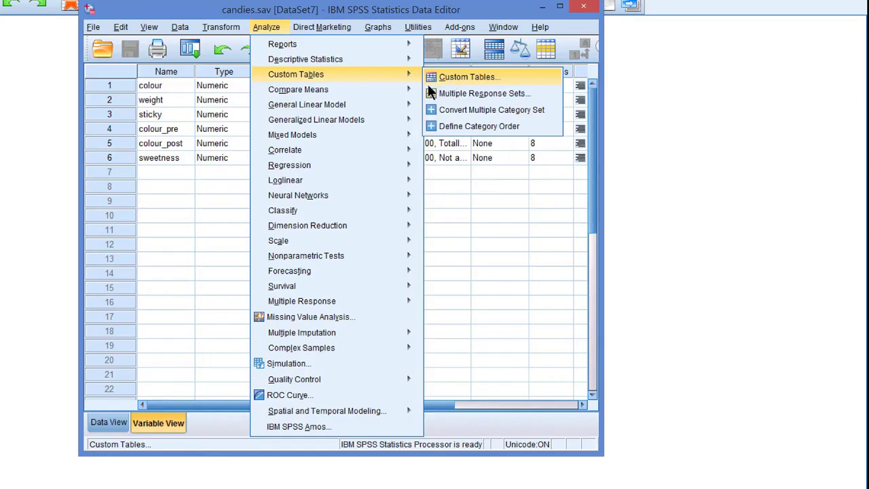
mouse_move(417, 86)
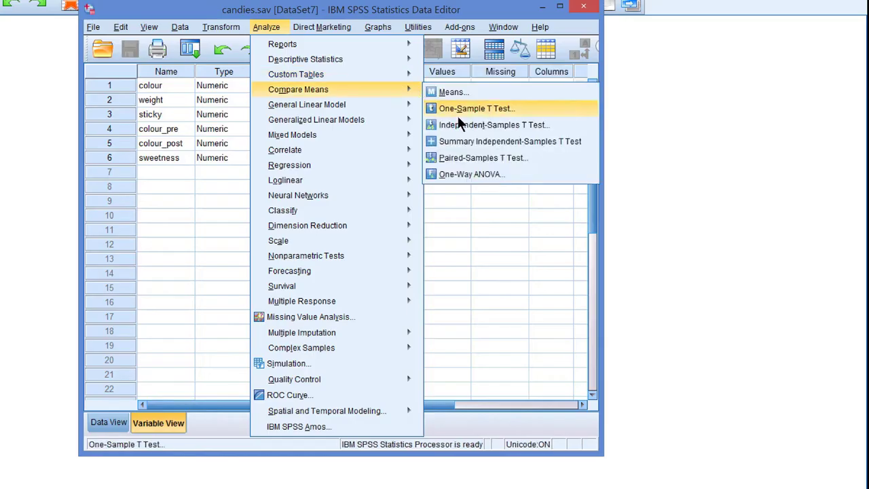
left_click(500, 174)
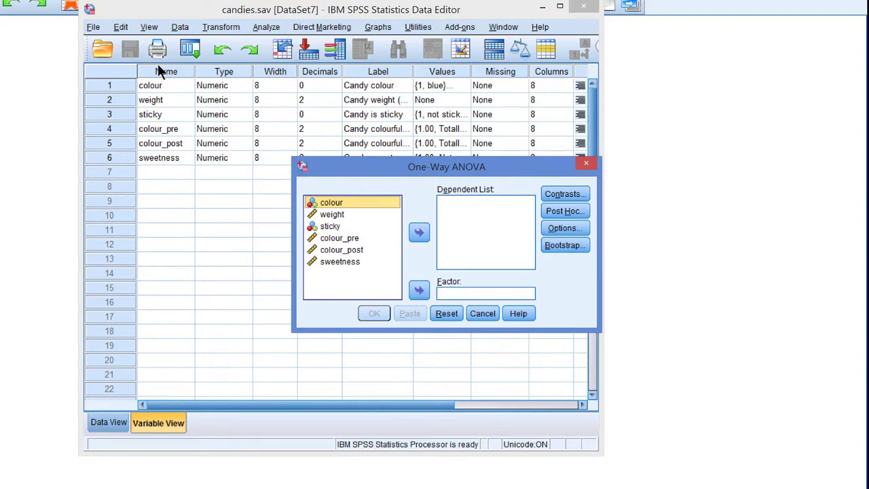
Choose Bonferroni post hoc tests at a 0.01 significance level, then cancel the ANOVA
left_click(564, 210)
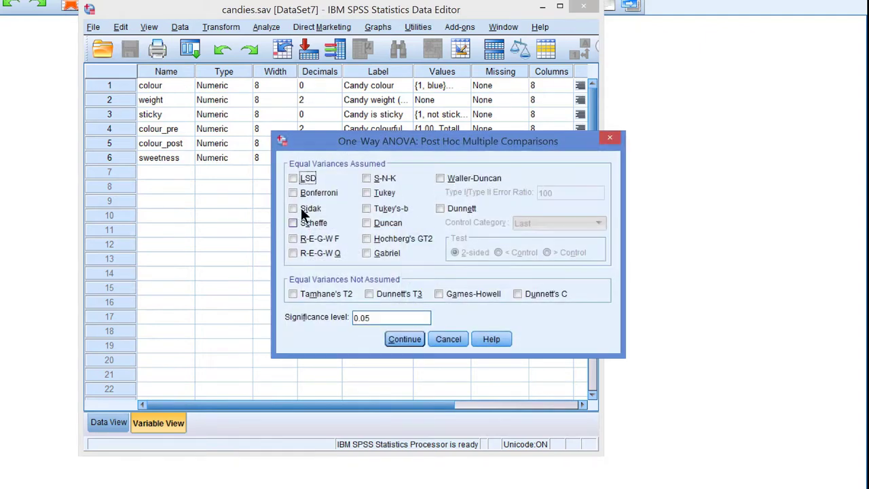
left_click(296, 192)
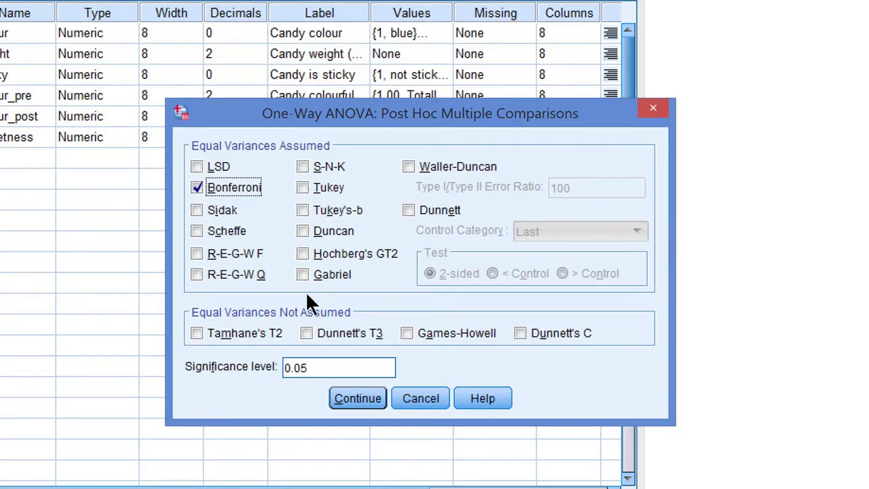
left_click(308, 368)
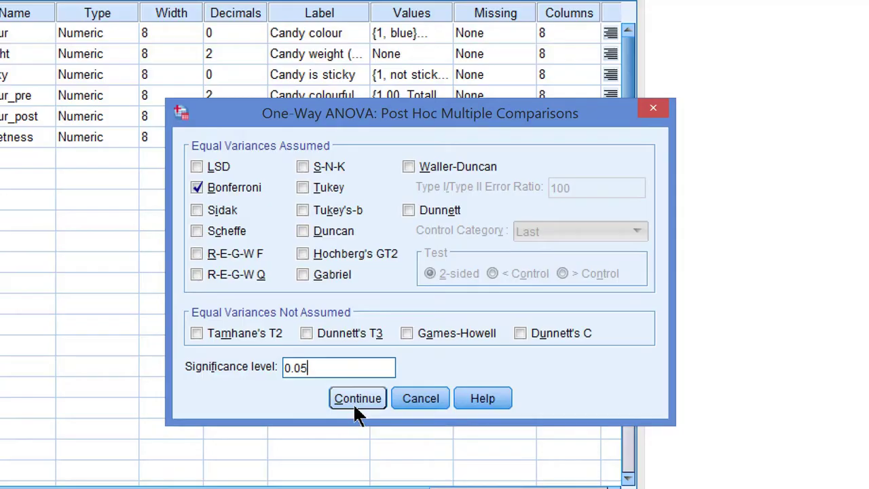
key("BackSpace")
type("1")
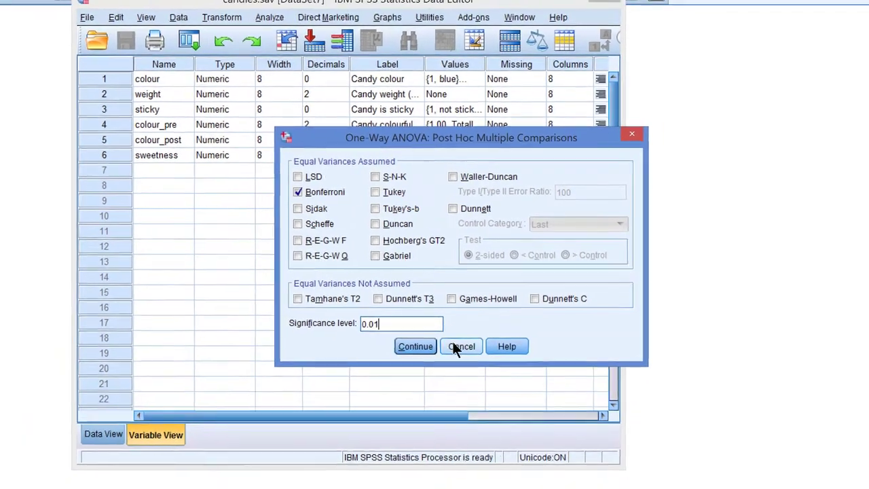
left_click(455, 347)
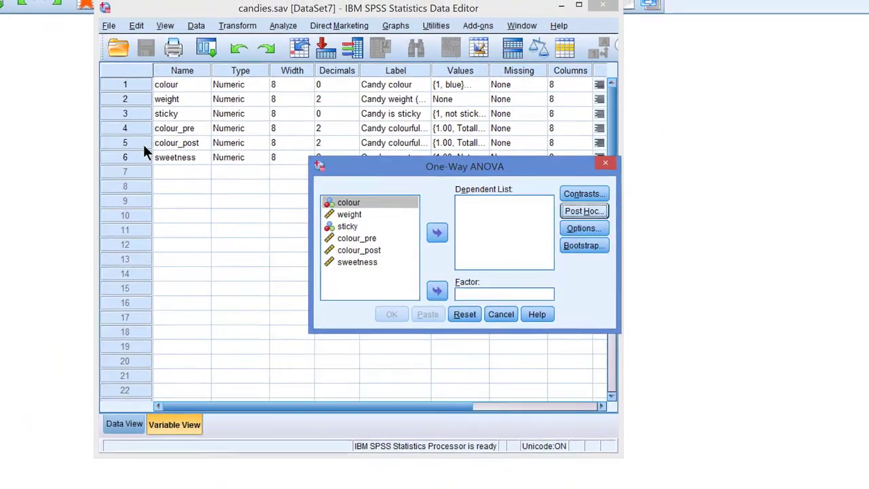
left_click(499, 315)
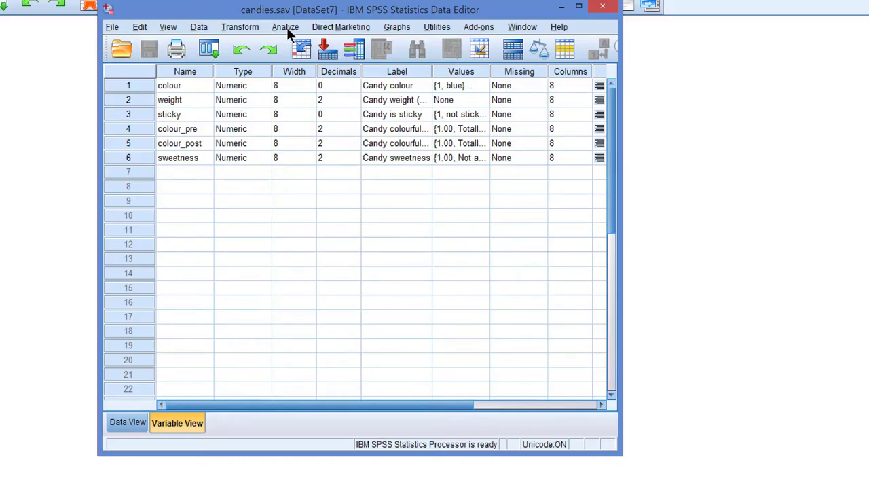
Start a GLM Univariate with weight as dependent and colour as fixed factor
left_click(286, 28)
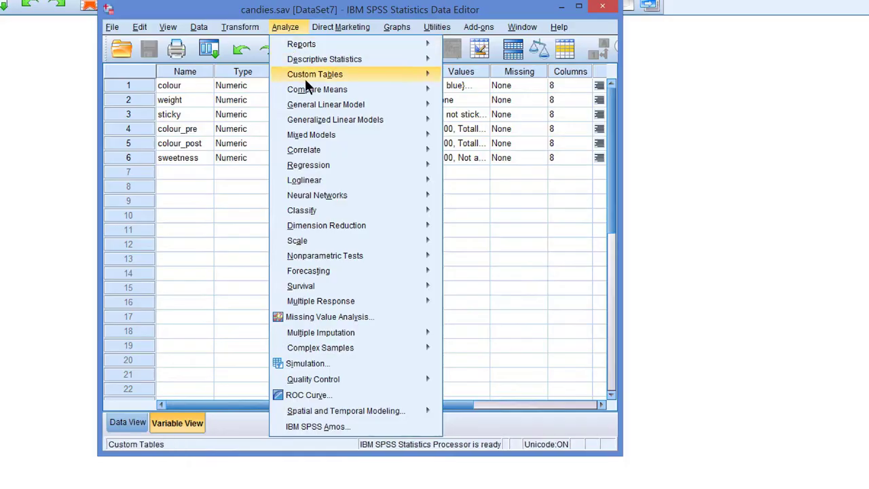
mouse_move(330, 103)
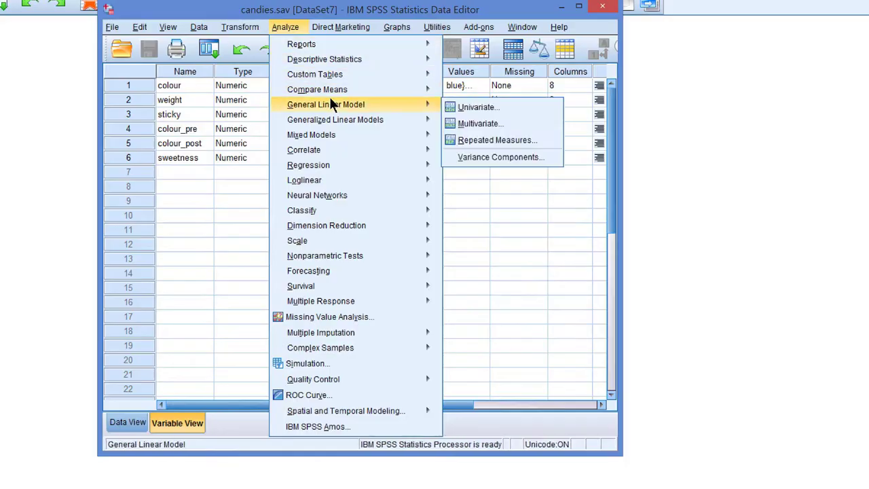
left_click(475, 107)
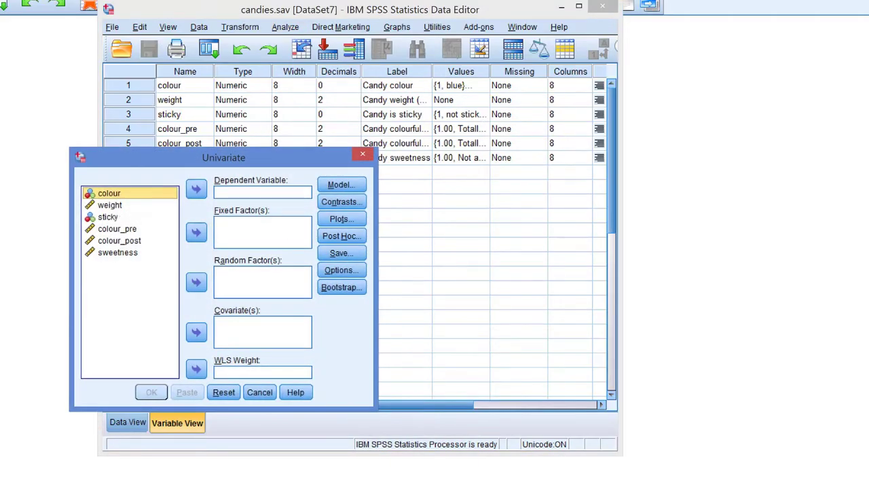
left_click(136, 205)
left_click(196, 190)
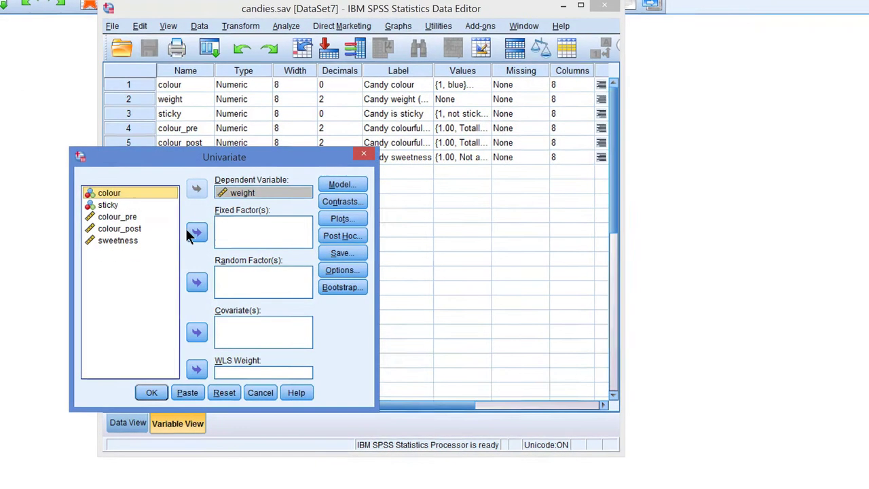
left_click(196, 233)
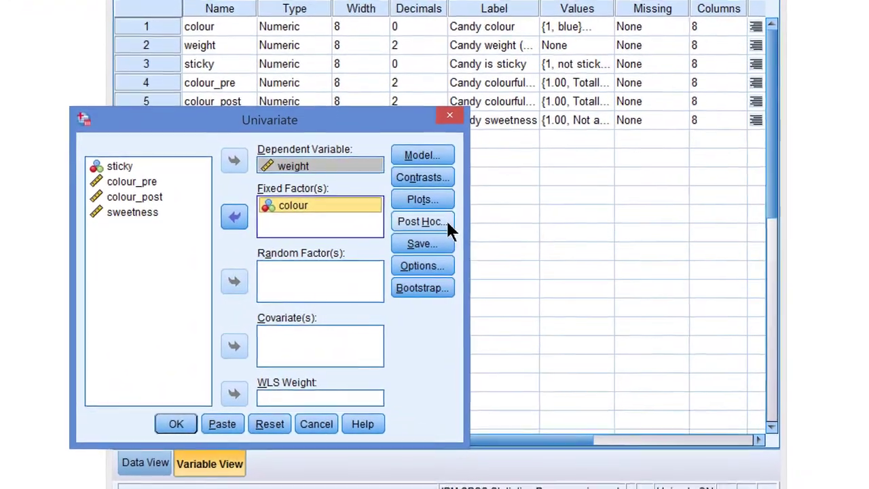
Request Bonferroni post hoc tests for colour
left_click(424, 224)
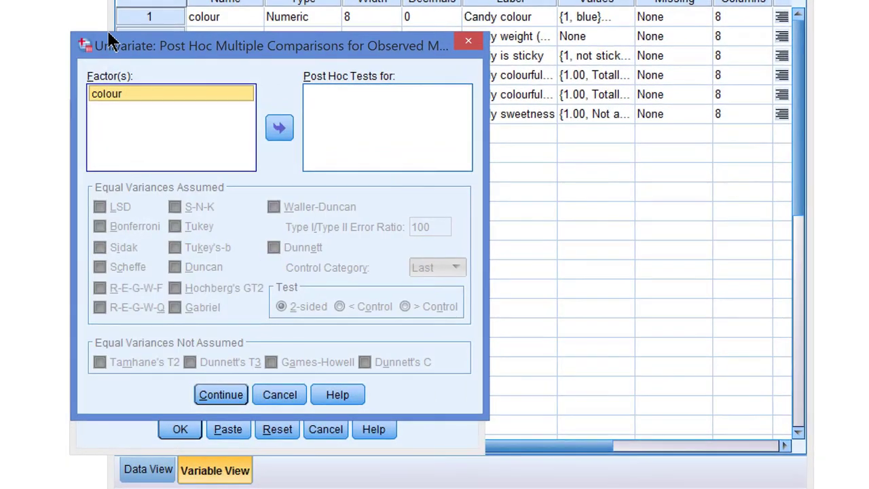
left_click(280, 129)
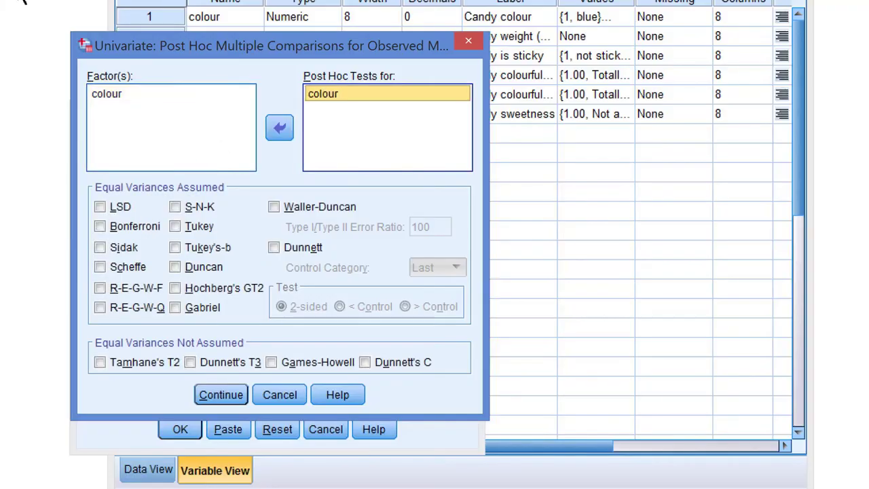
left_click(126, 225)
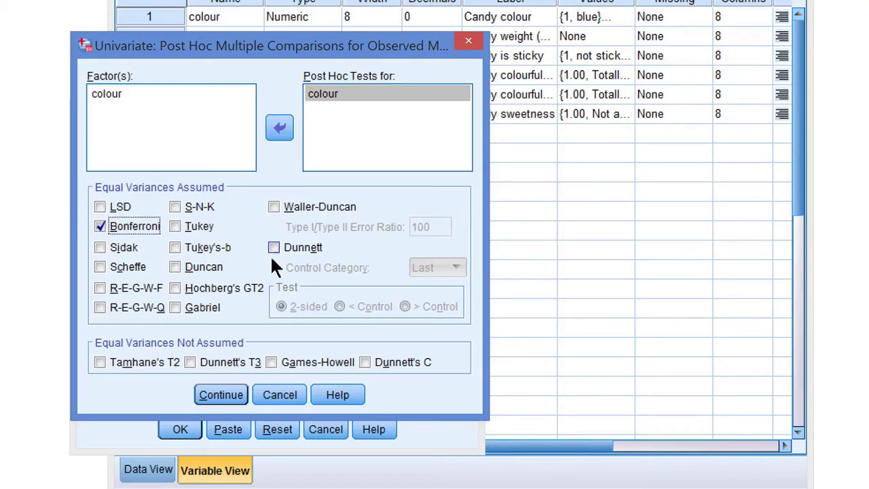
left_click(282, 395)
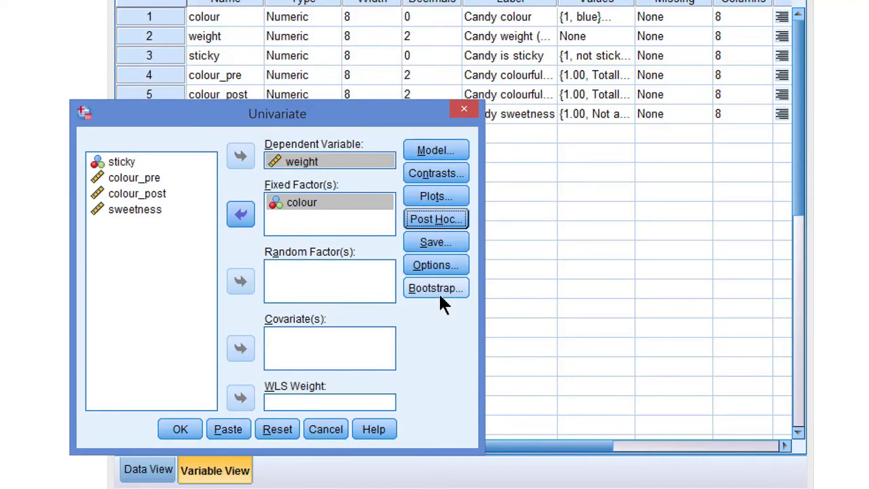
Change the Univariate Options significance level from .05 to .01
left_click(438, 264)
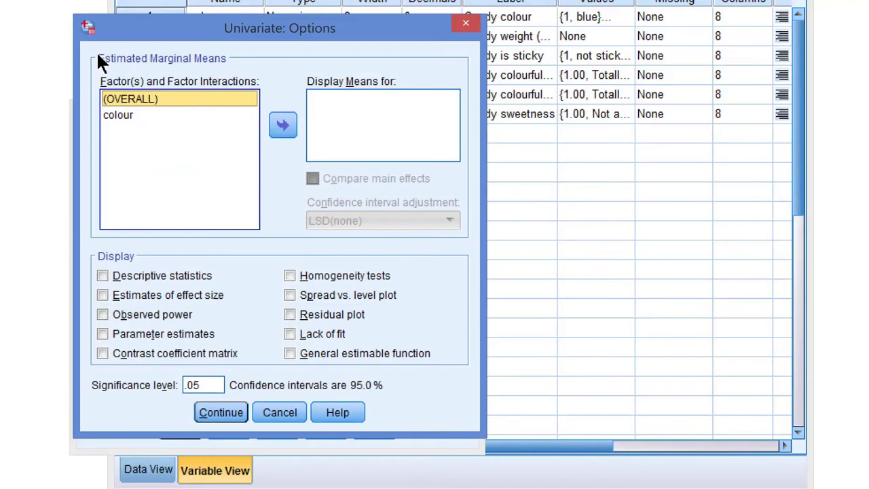
left_click(196, 385)
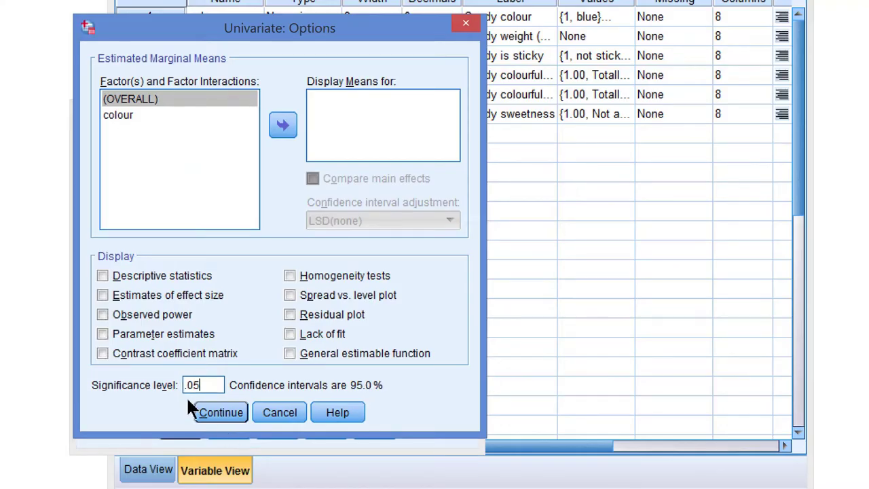
key("BackSpace")
type("1")
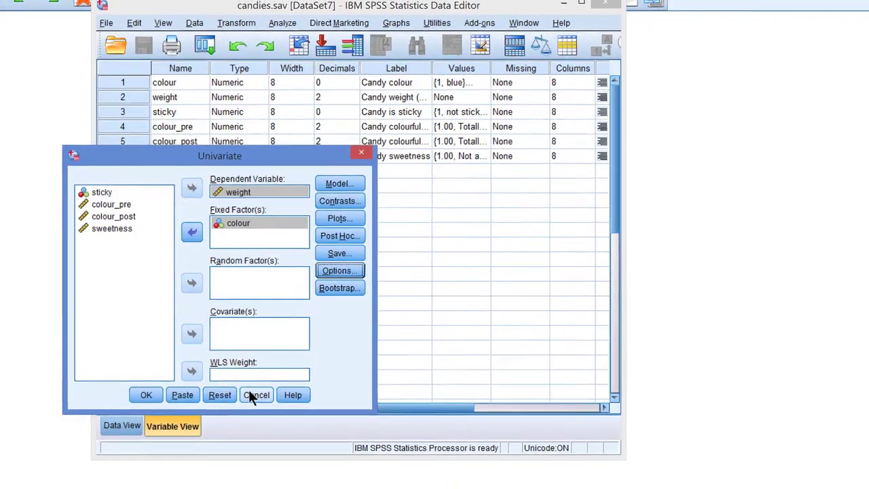
Close the Univariate setup and start a Linear Regression
left_click(254, 395)
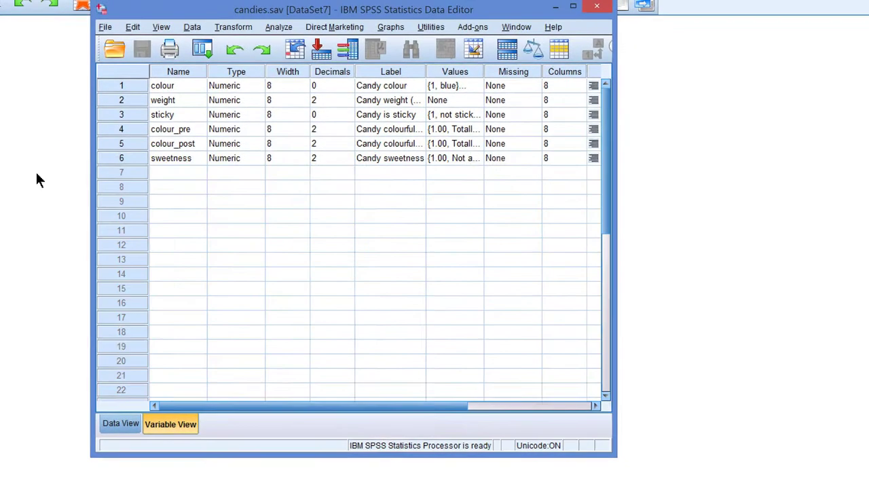
left_click(281, 29)
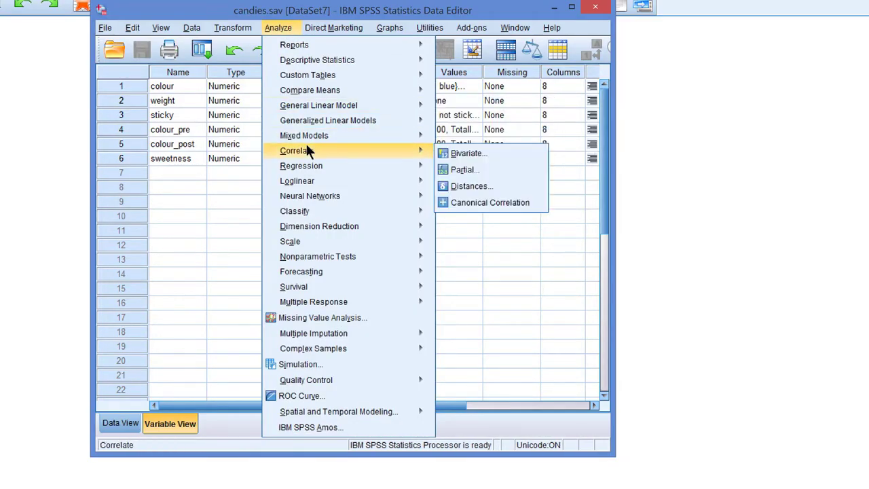
mouse_move(305, 165)
left_click(464, 184)
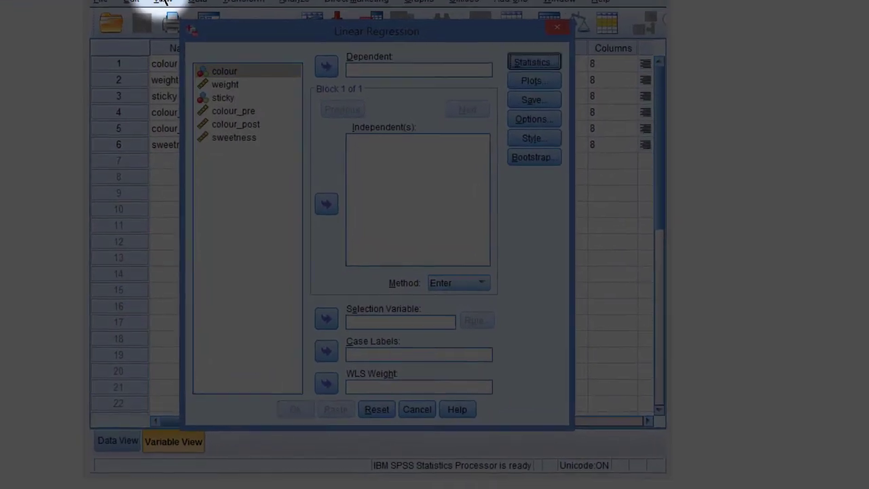
Turn on 90% confidence intervals for regression coefficients, then cancel the regression
left_click(498, 80)
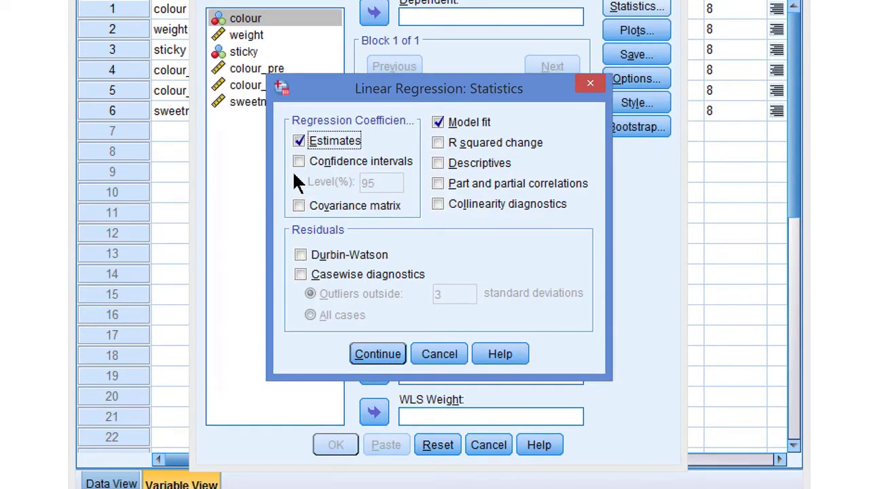
left_click(303, 161)
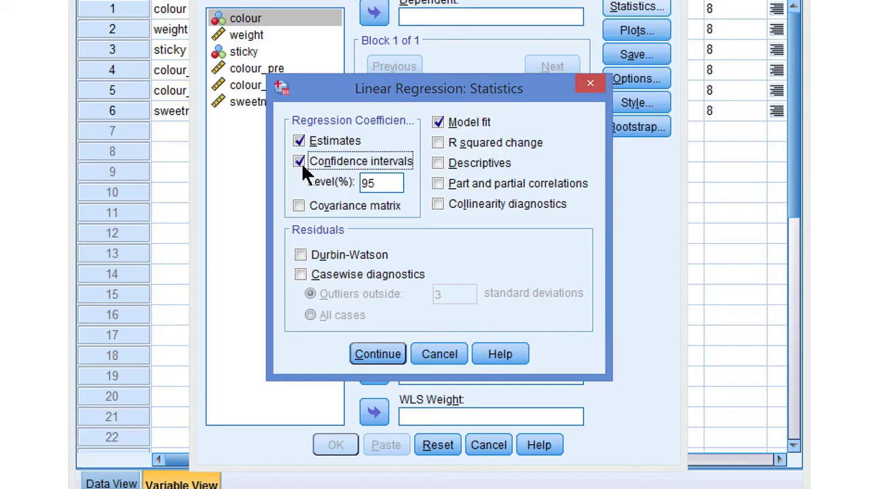
double_click(396, 182)
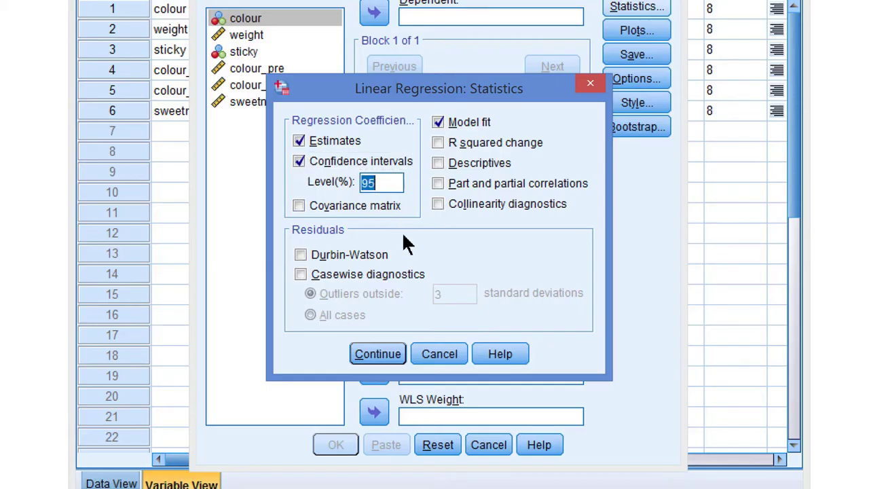
type("99")
key("BackSpace")
type("0")
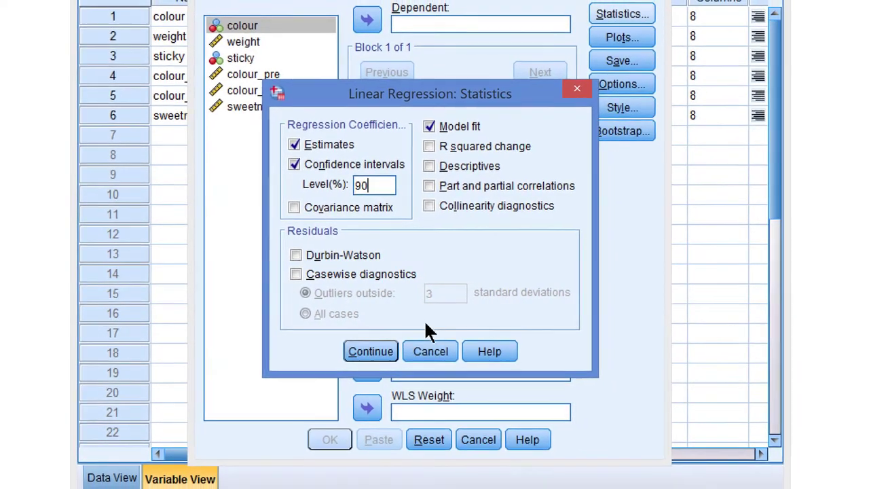
left_click(431, 351)
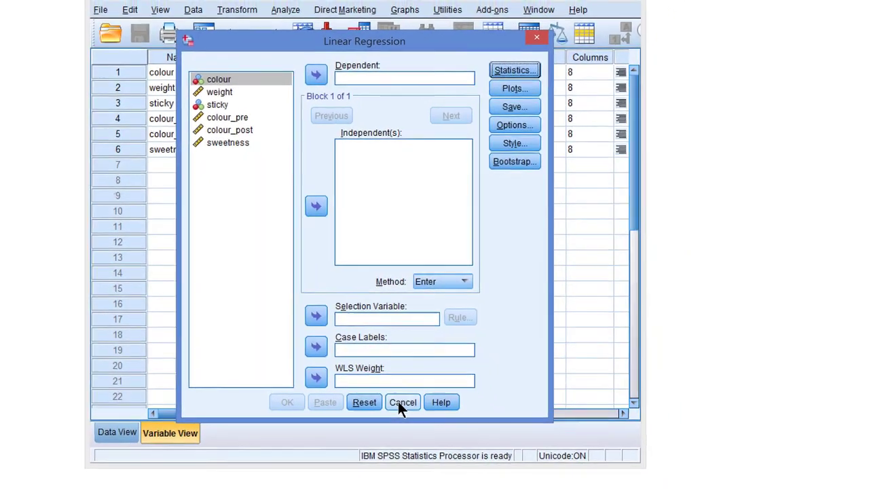
left_click(399, 401)
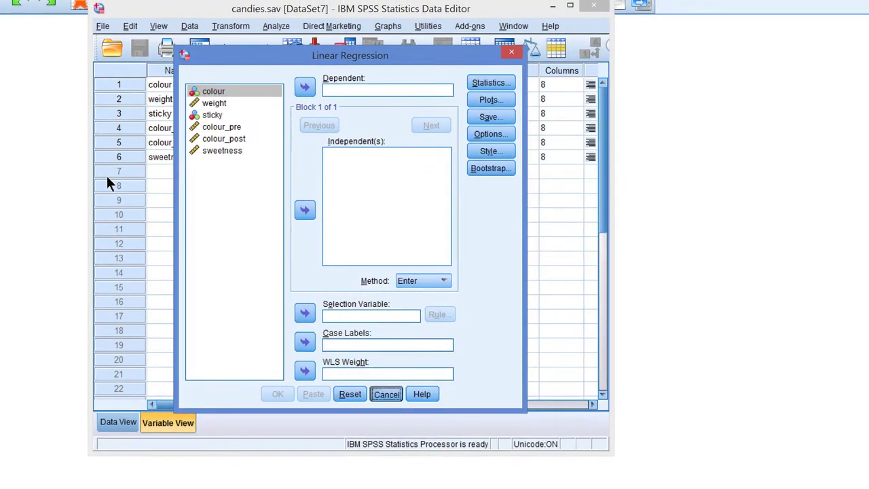
left_click(387, 394)
Start Bivariate Correlations and add weight and sweetness as the variables
left_click(280, 27)
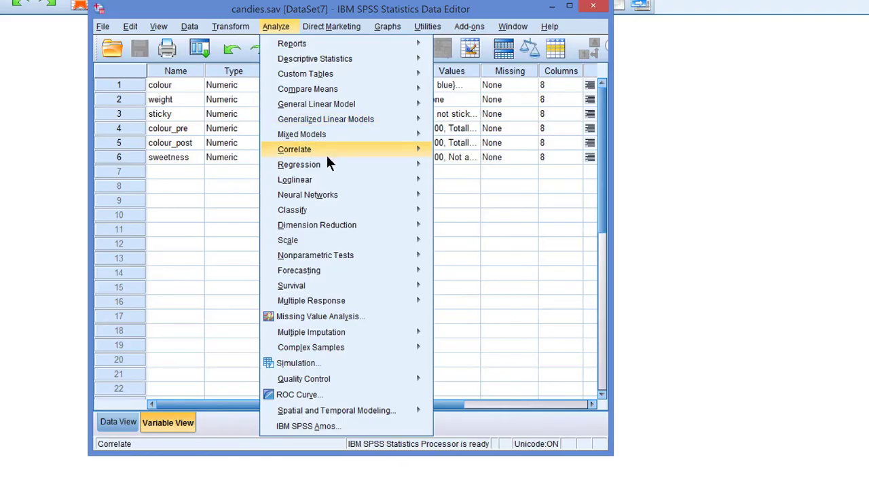
mouse_move(327, 161)
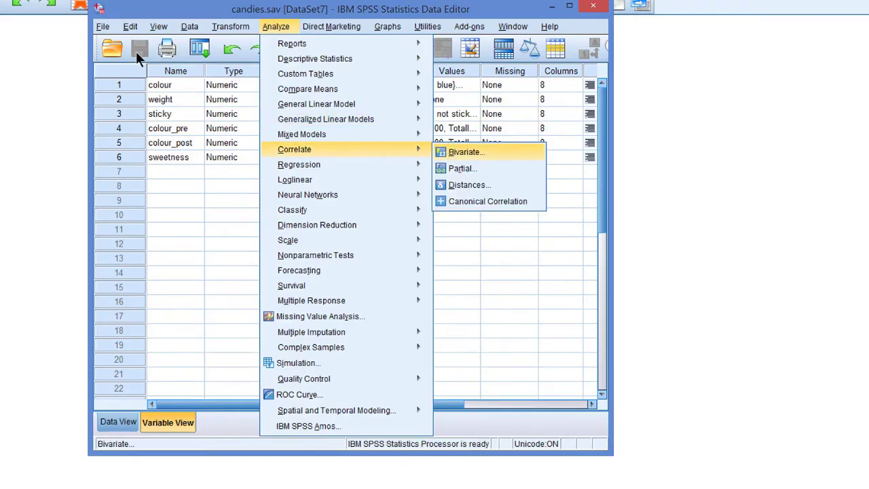
left_click(463, 152)
left_click_drag(428, 193, 287, 131)
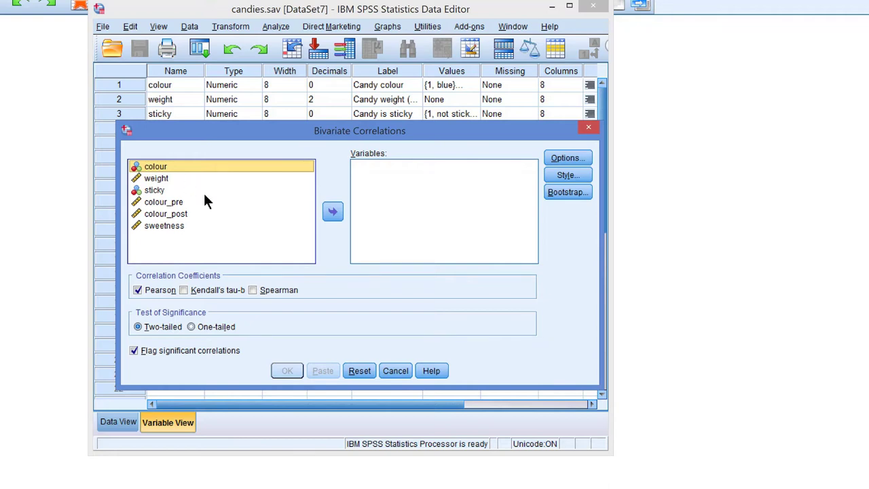
left_click(163, 177)
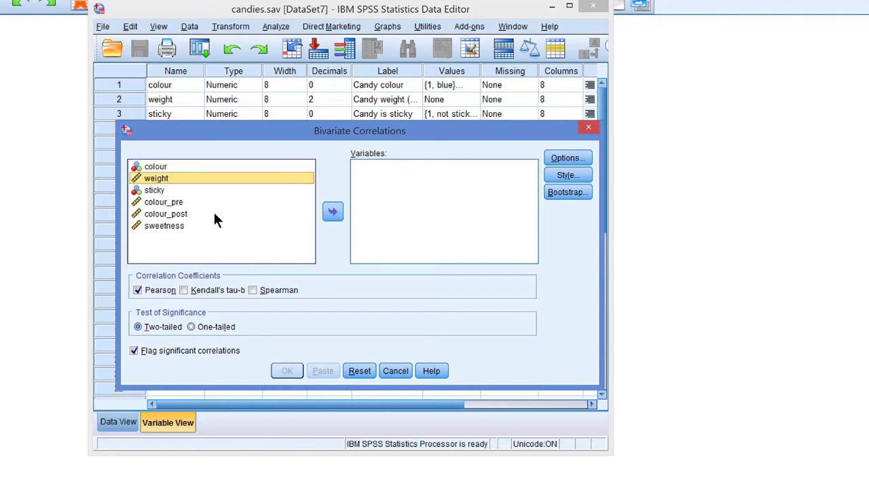
left_click(176, 227, "ctrl")
left_click(333, 212)
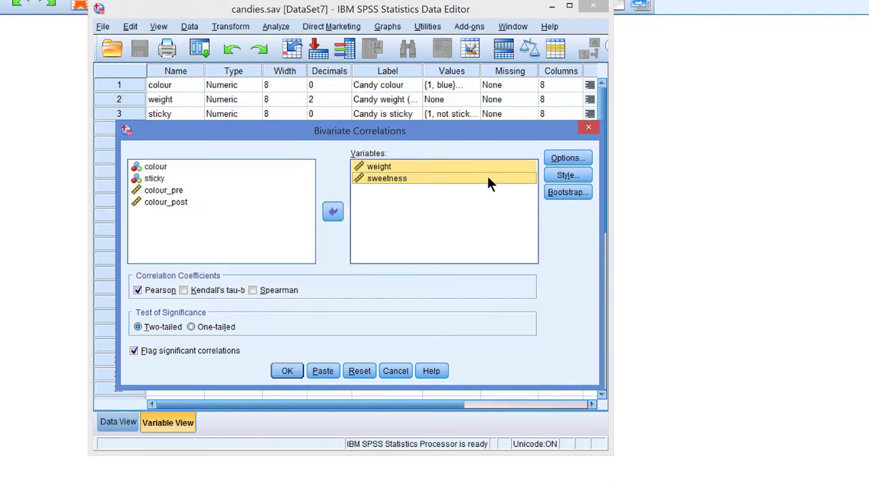
Review the correlation Options unchanged and bring up the Bootstrap settings
left_click(566, 158)
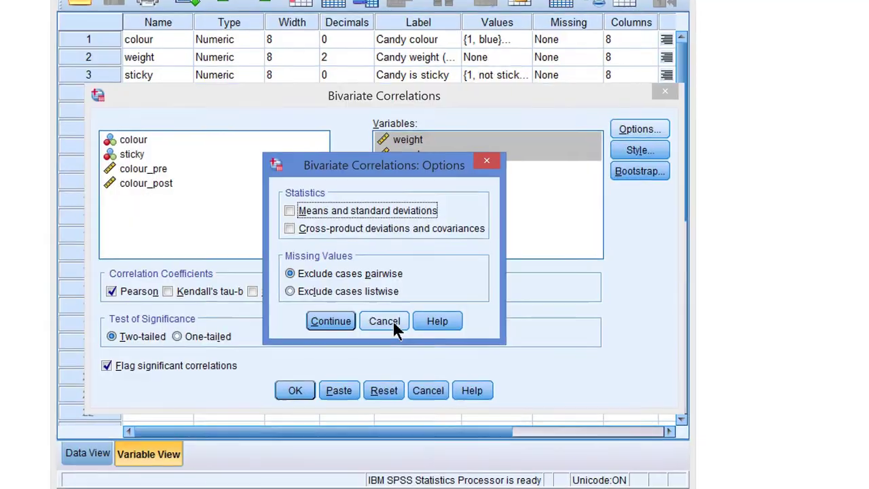
left_click(398, 319)
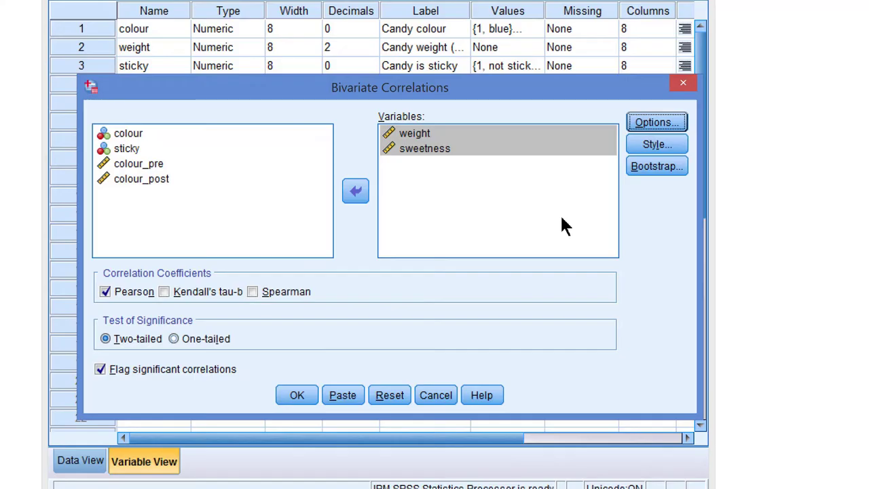
left_click(656, 165)
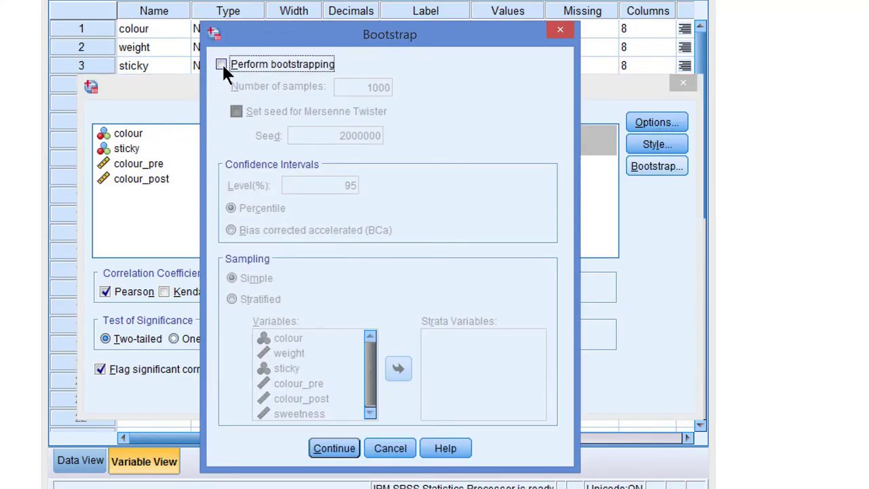
Enable bootstrapping at a 90% confidence level, then cancel Bivariate Correlations
left_click(221, 64)
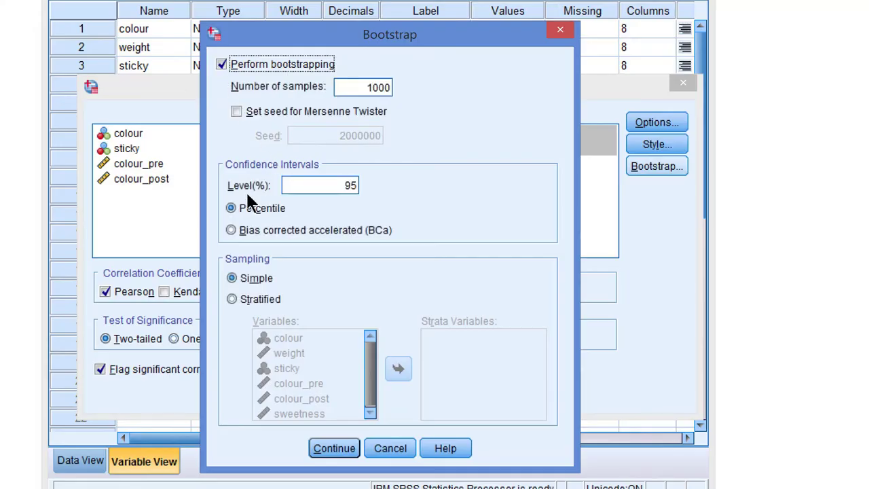
double_click(351, 185)
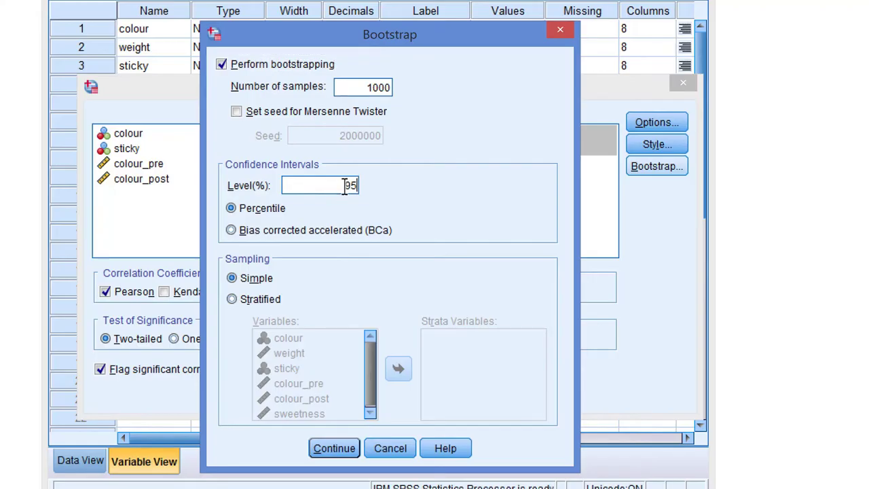
type("90")
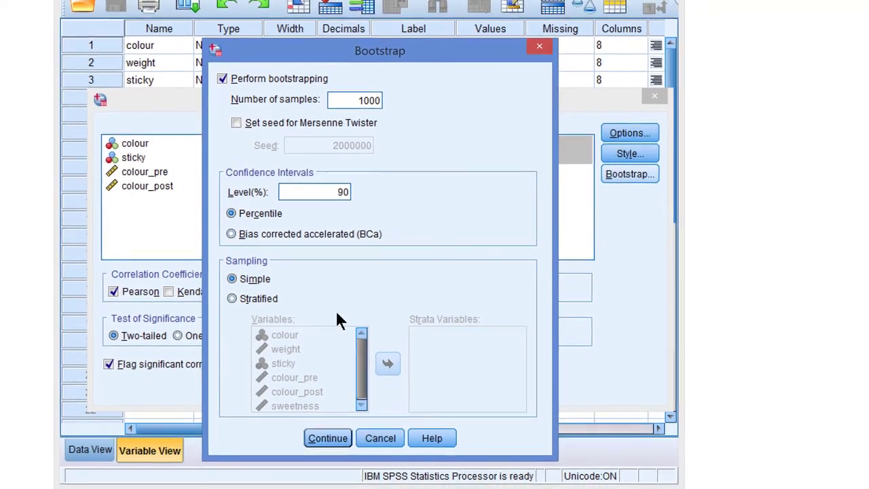
left_click(372, 433)
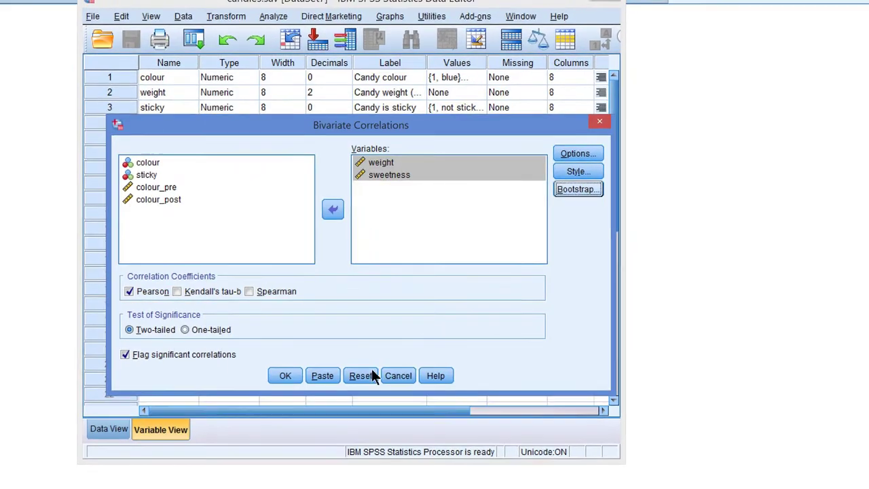
left_click(394, 374)
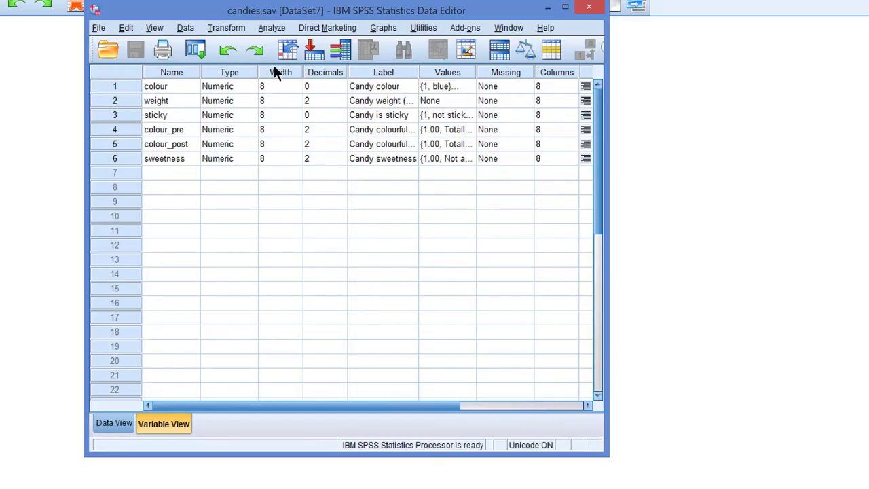
Start a Frequencies analysis with weight as the variable
left_click(270, 28)
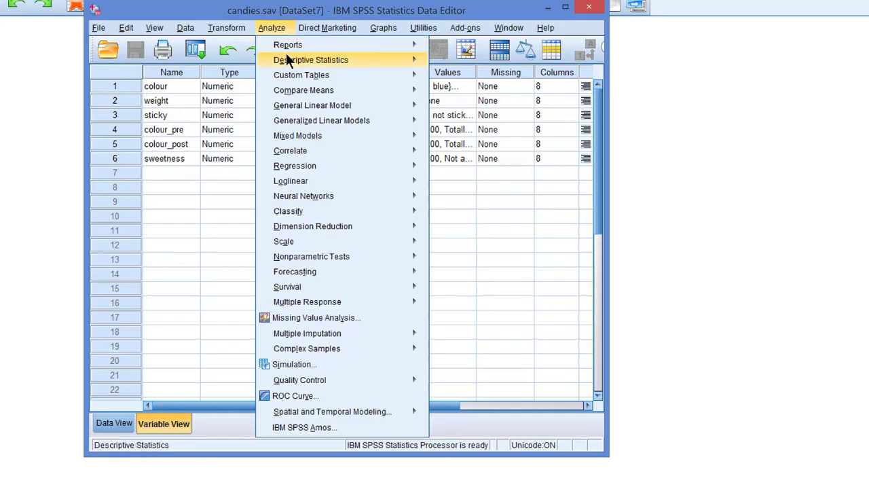
mouse_move(288, 60)
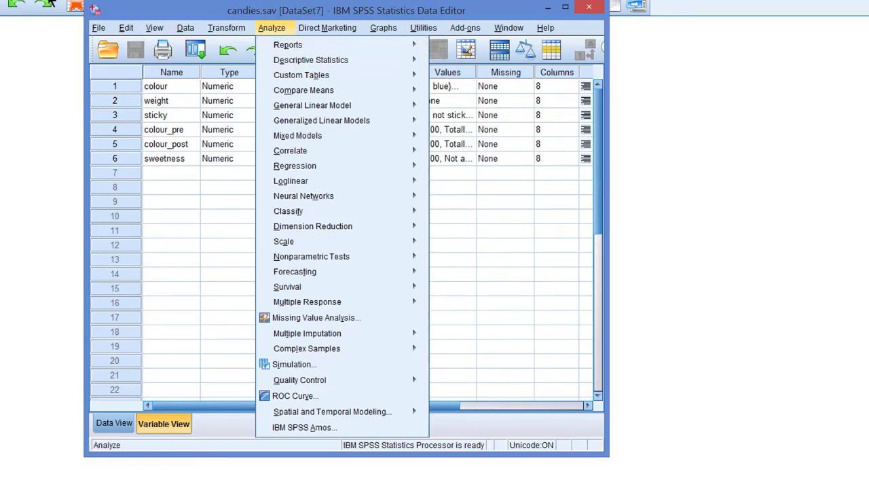
left_click(482, 60)
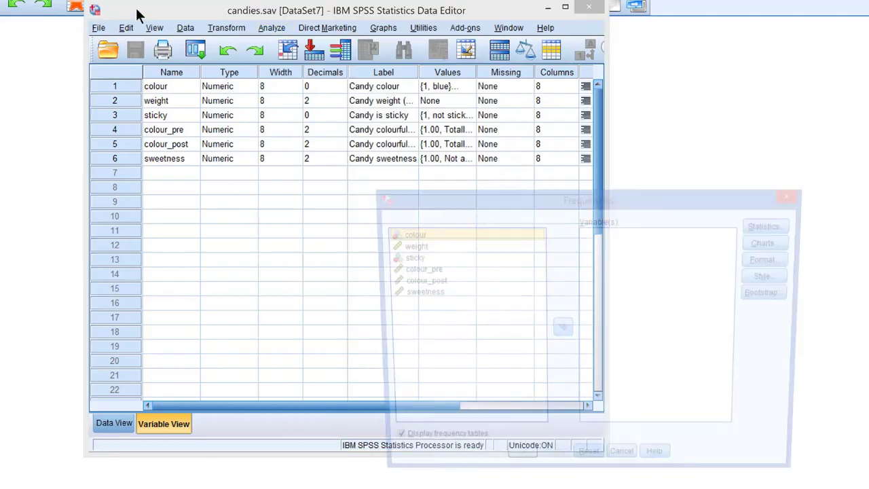
left_click_drag(561, 197, 293, 80)
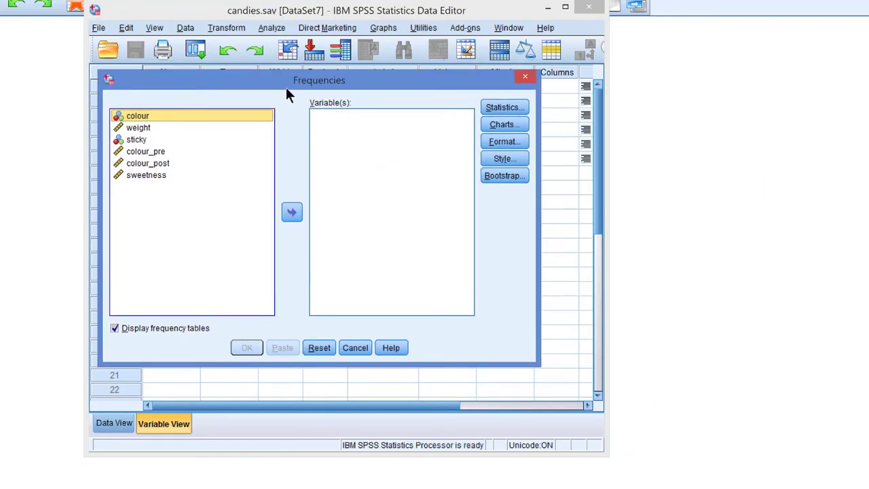
left_click(138, 128)
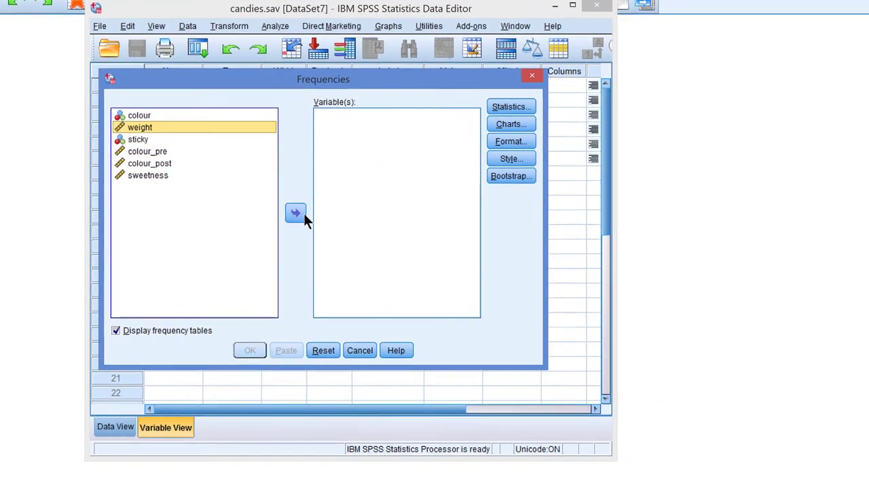
left_click(292, 212)
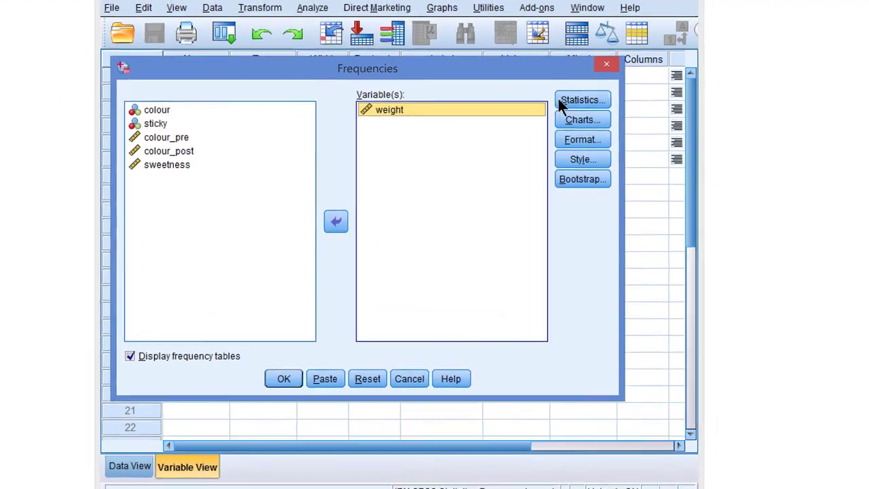
Add the median to the Frequencies statistics
left_click(550, 102)
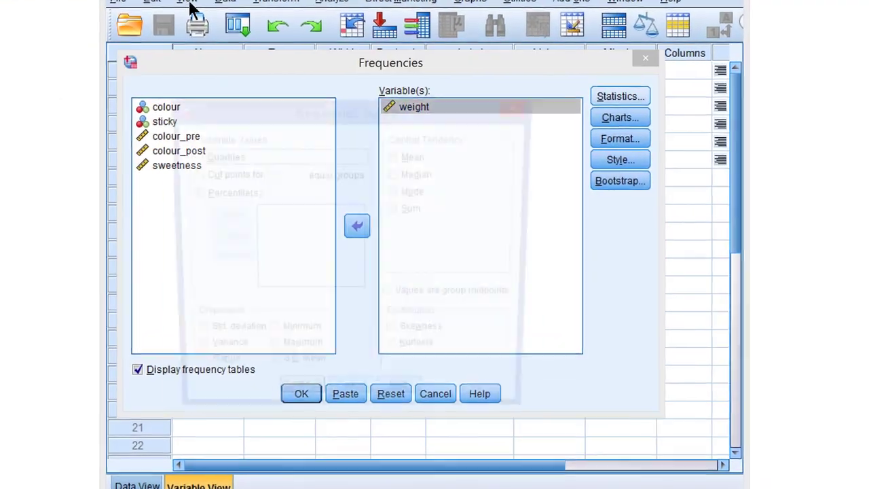
left_click(442, 176)
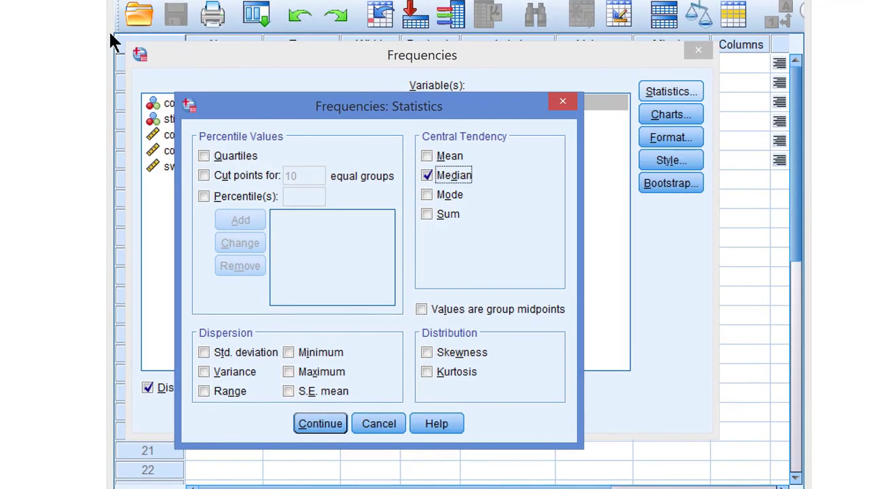
left_click(338, 422)
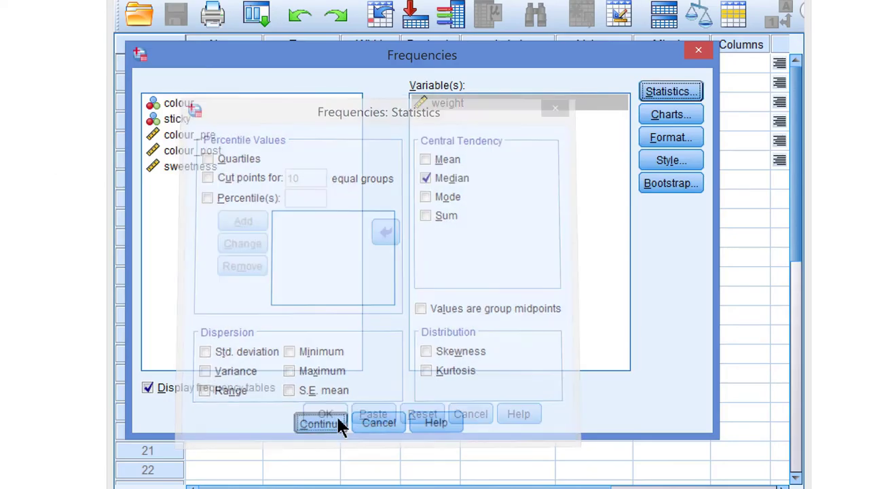
Enable bootstrapping for the weight frequencies with a 99% confidence level
left_click(662, 188)
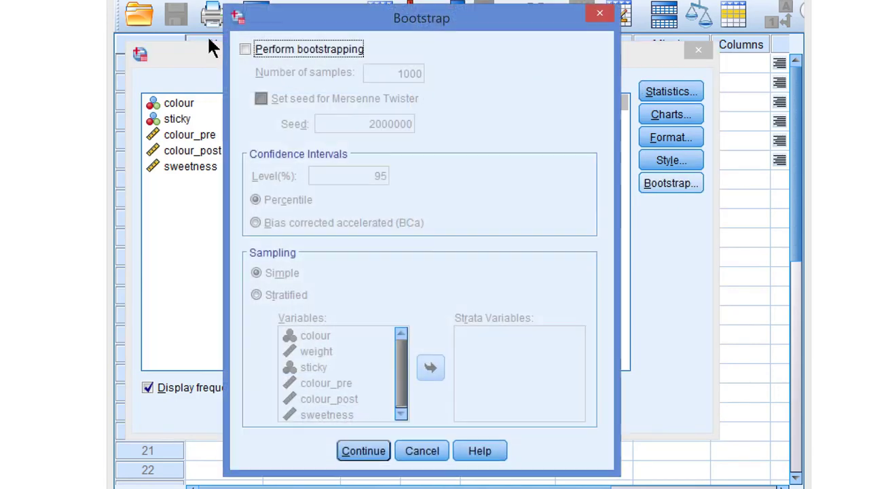
left_click(246, 49)
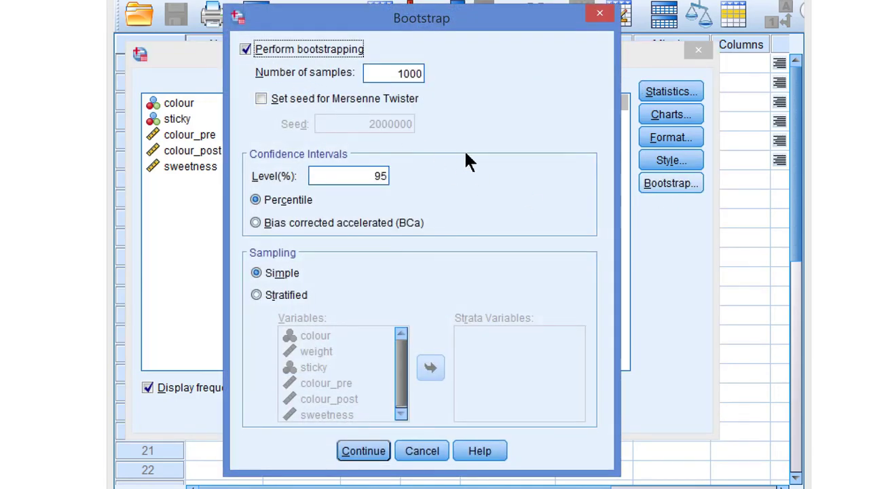
left_click_drag(386, 176, 365, 177)
type("99")
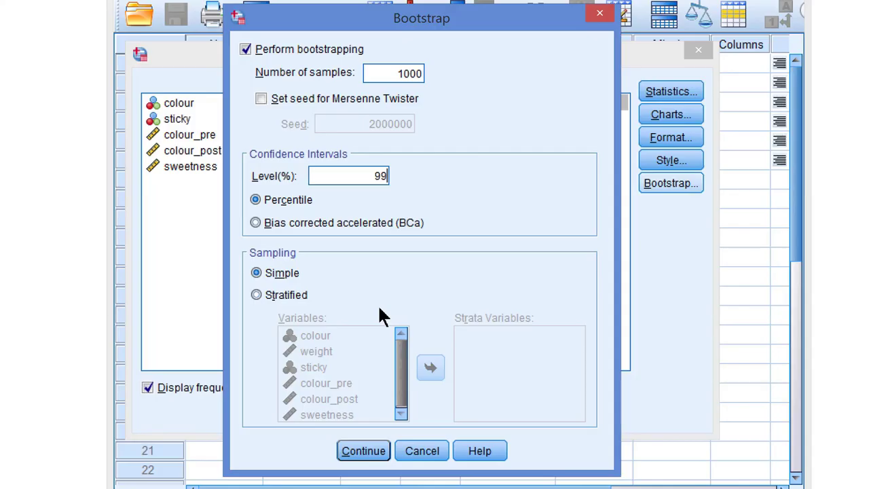
left_click(420, 456)
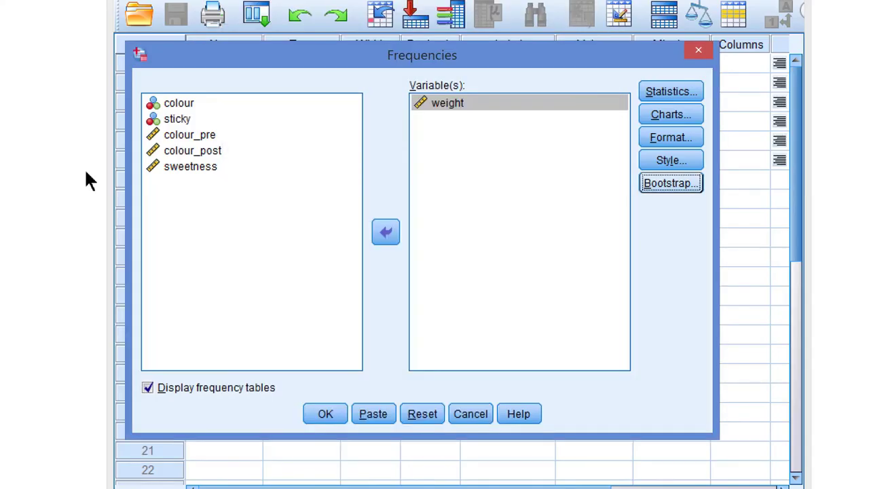